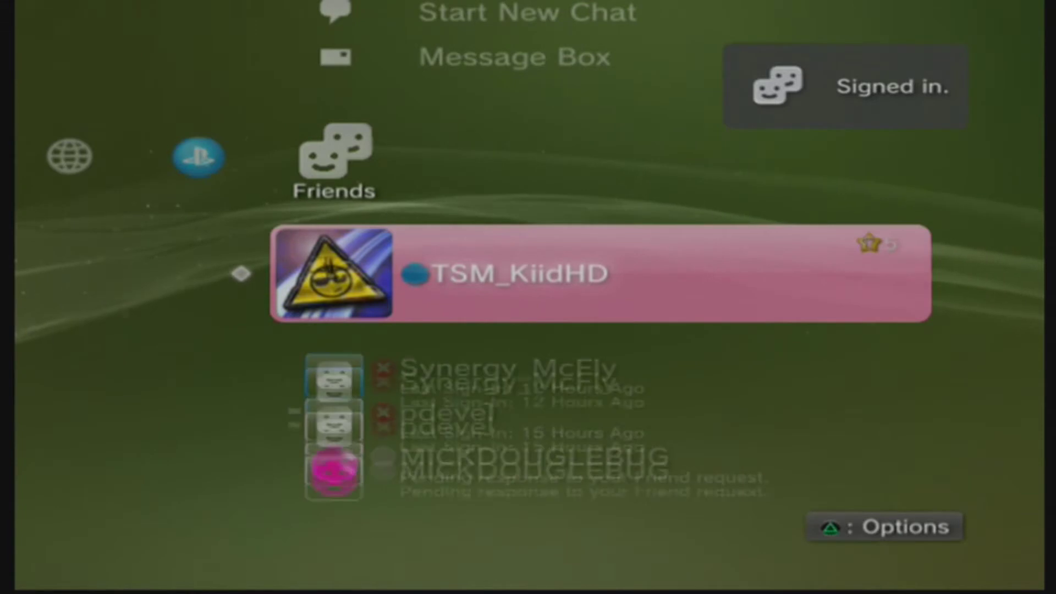
Open the Video Output Settings within the console's Display Settings.
key("Left")
key("Left")
key("Left")
key("Left")
key("Left")
key("Left")
key("Left")
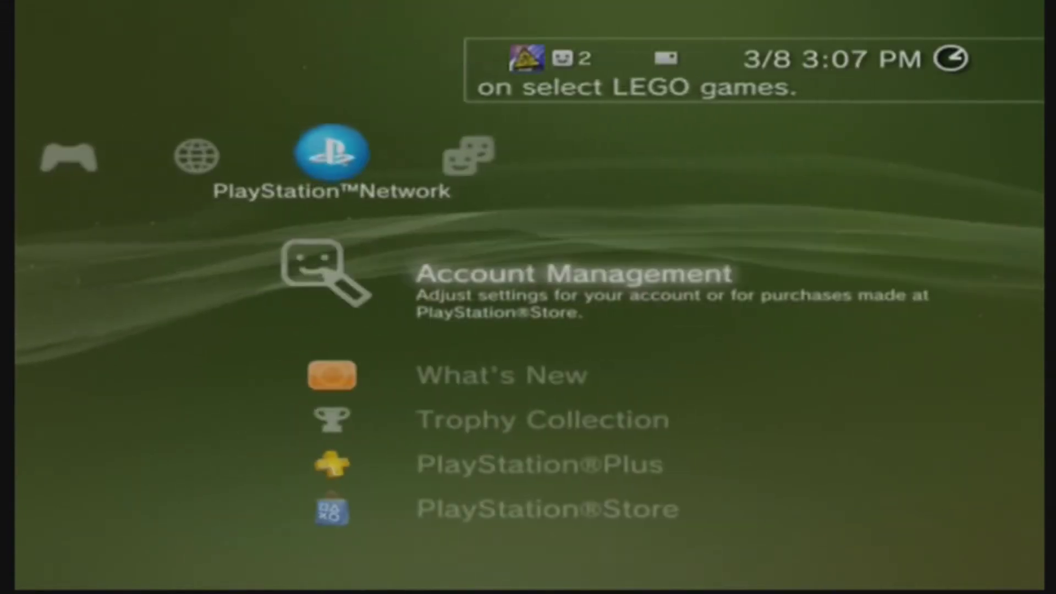
key("Left")
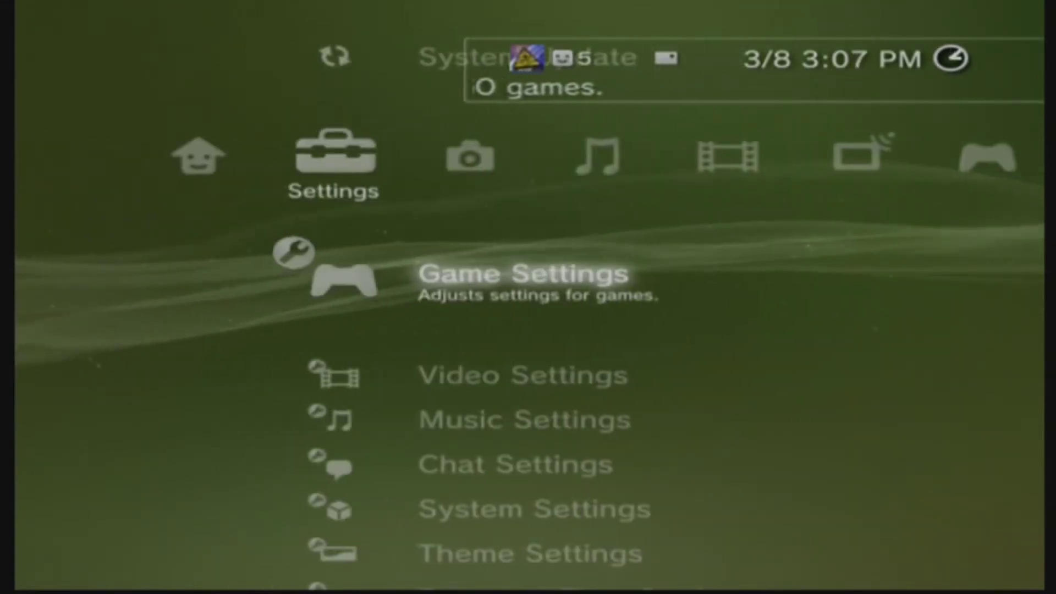
key("Down")
key("Down")
key("Down")
key("Down")
key("Down")
key("Down")
key("Down")
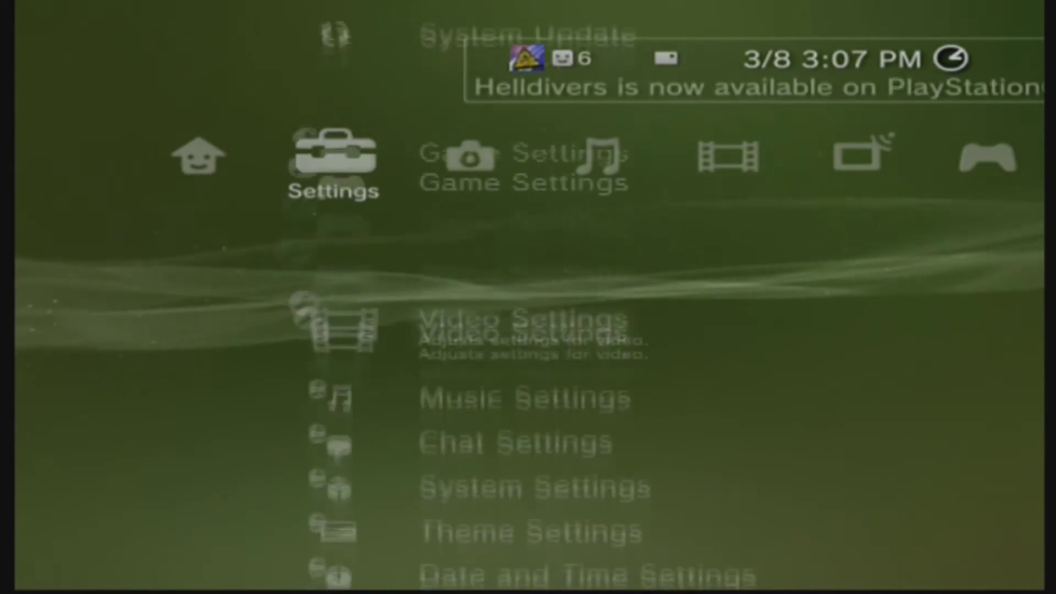
key("Down")
key("Down")
key("Down")
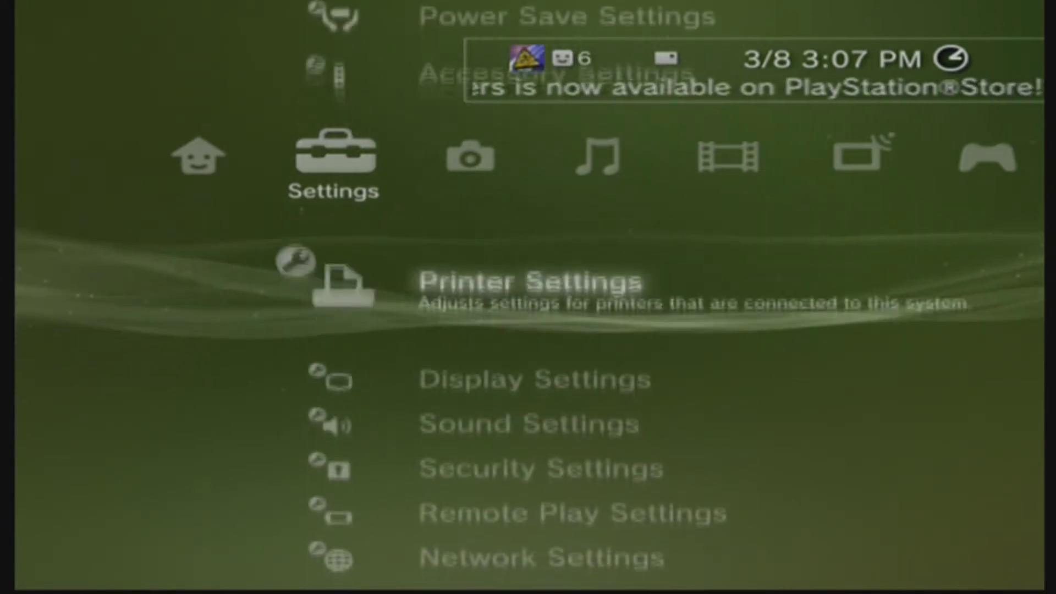
key("Return")
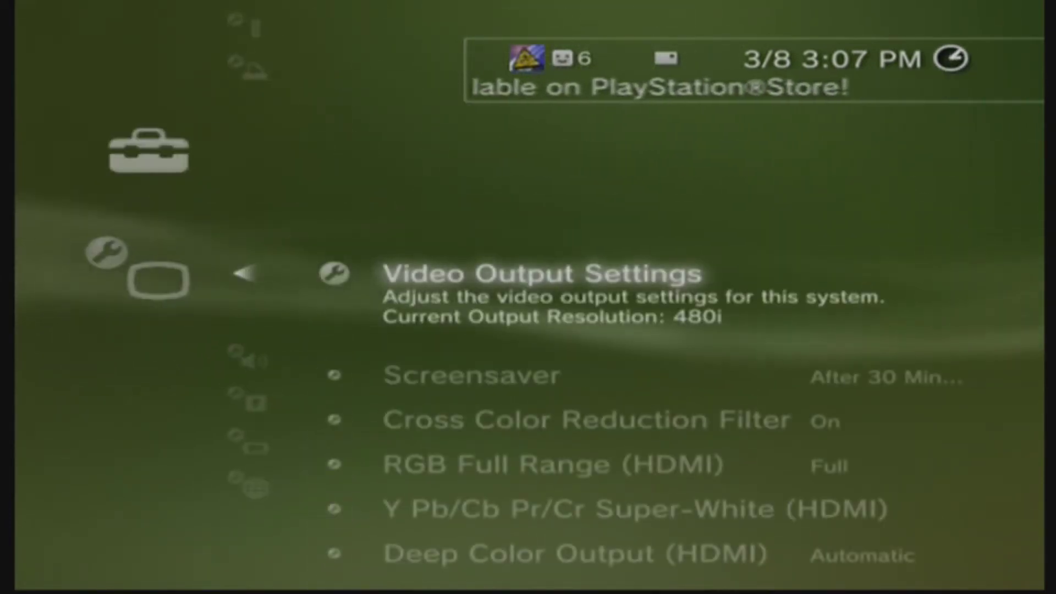
key("Return")
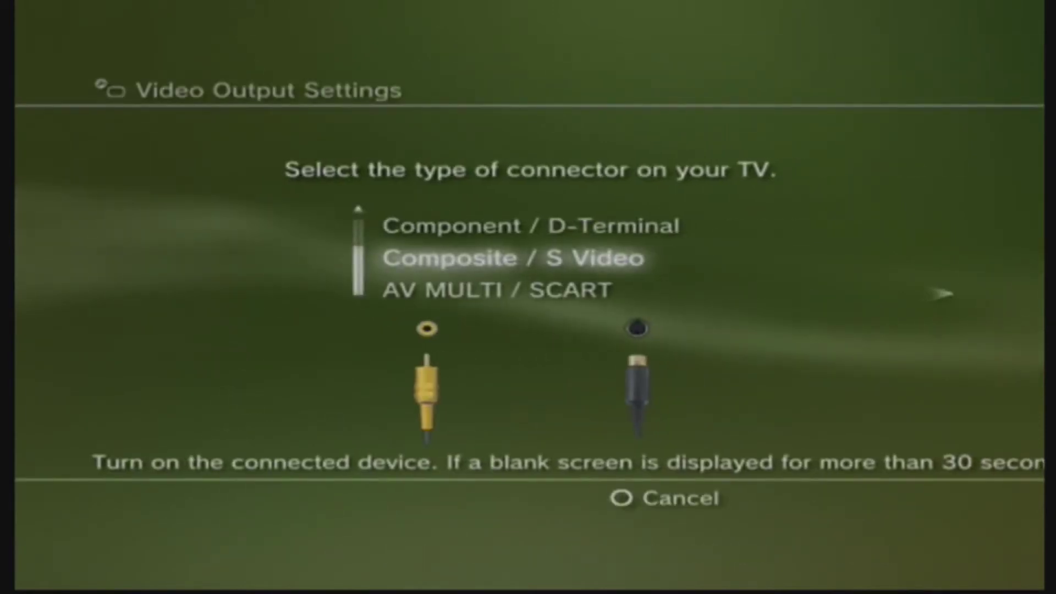
Choose Component / D-Terminal as the TV's connector type and accept the setting.
key("Up")
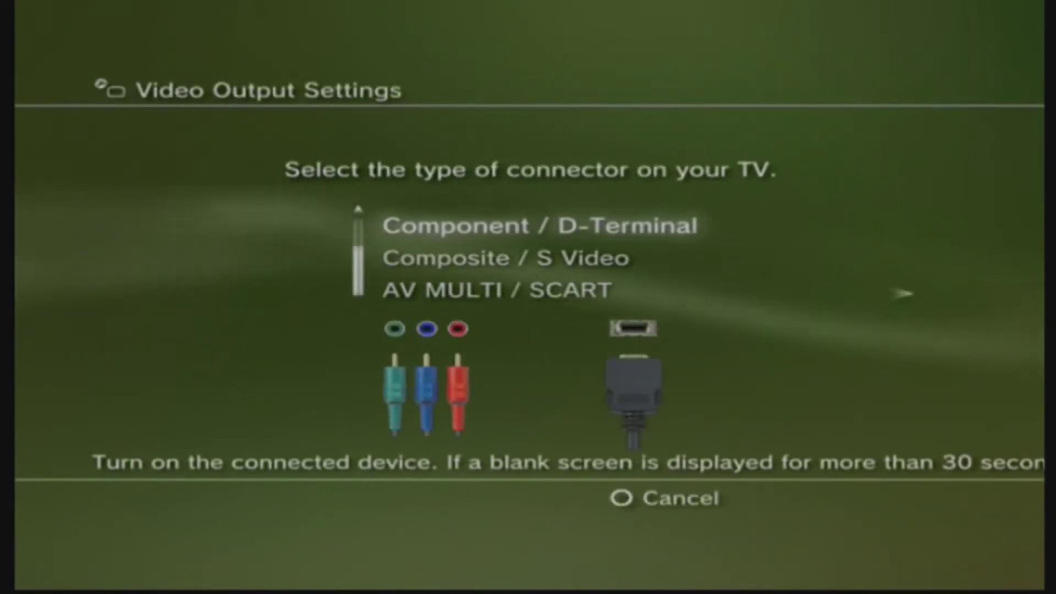
key("Return")
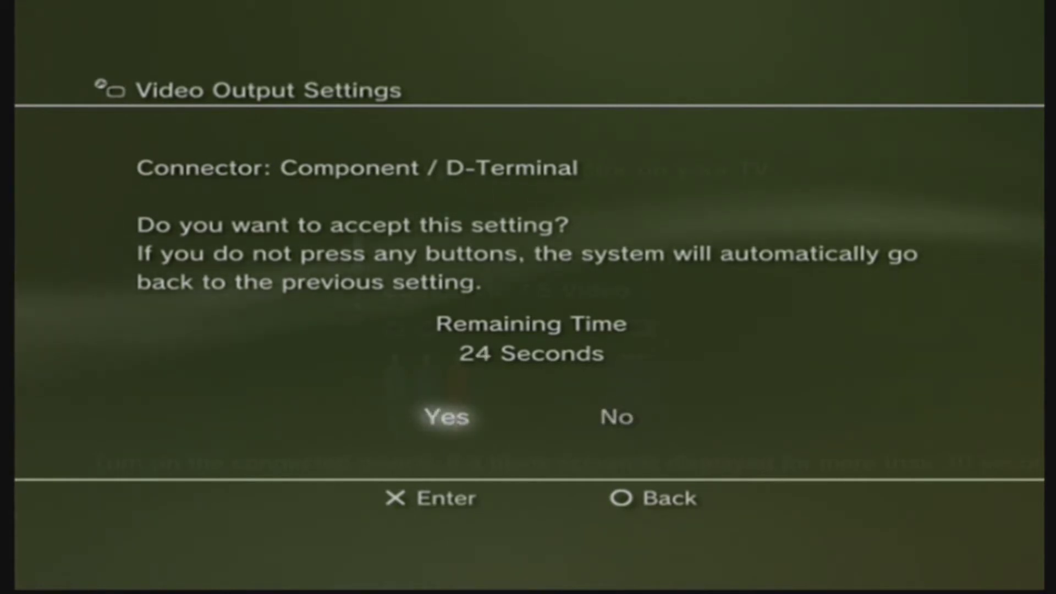
key("Return")
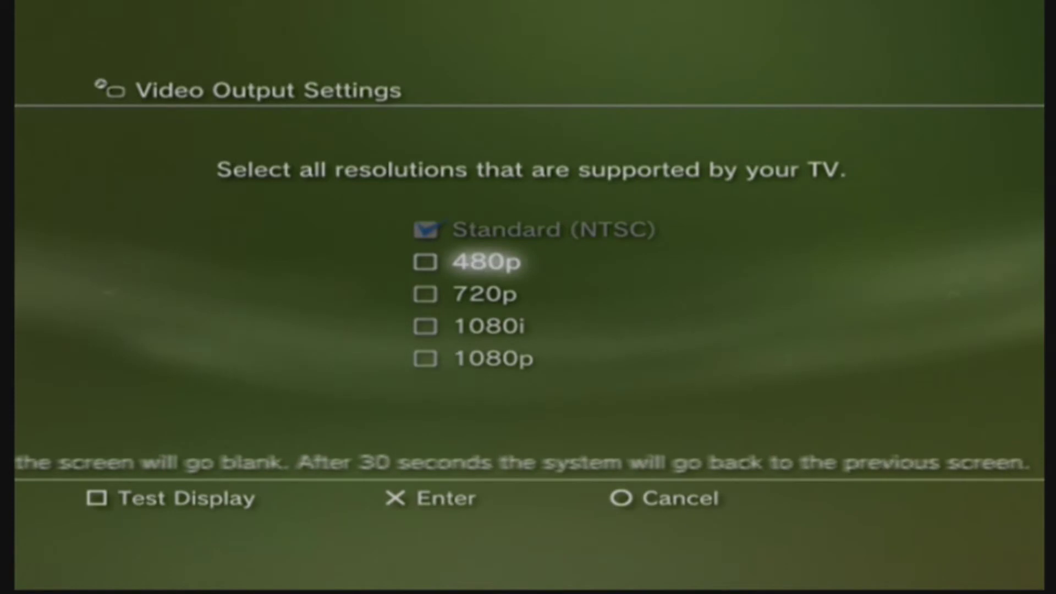
Enable 480p, 720p and 1080p as the TV's supported resolutions, leaving 1080i unselected.
key("Return")
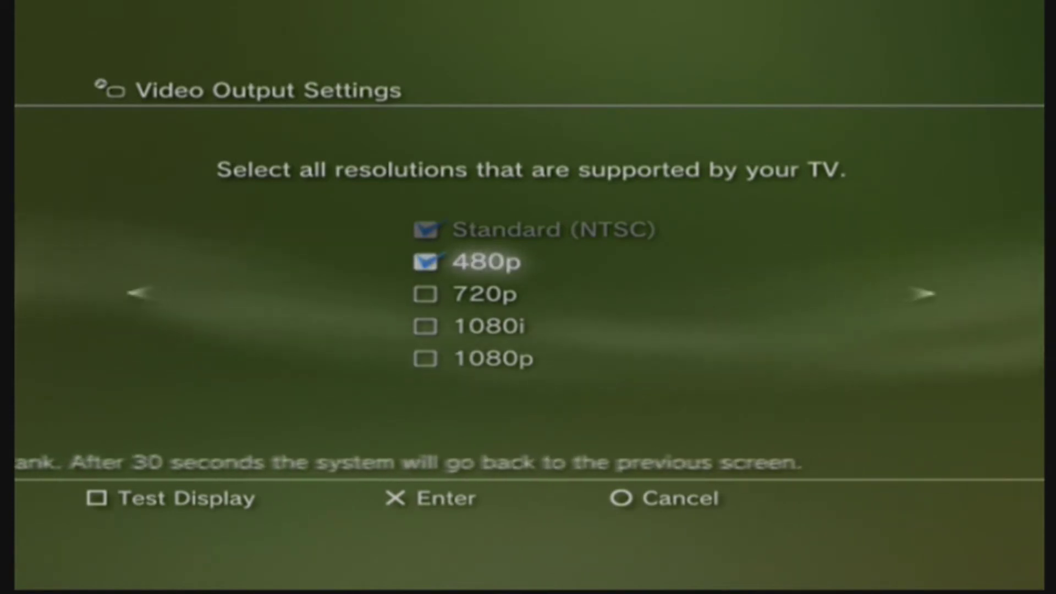
key("Down")
key("Return")
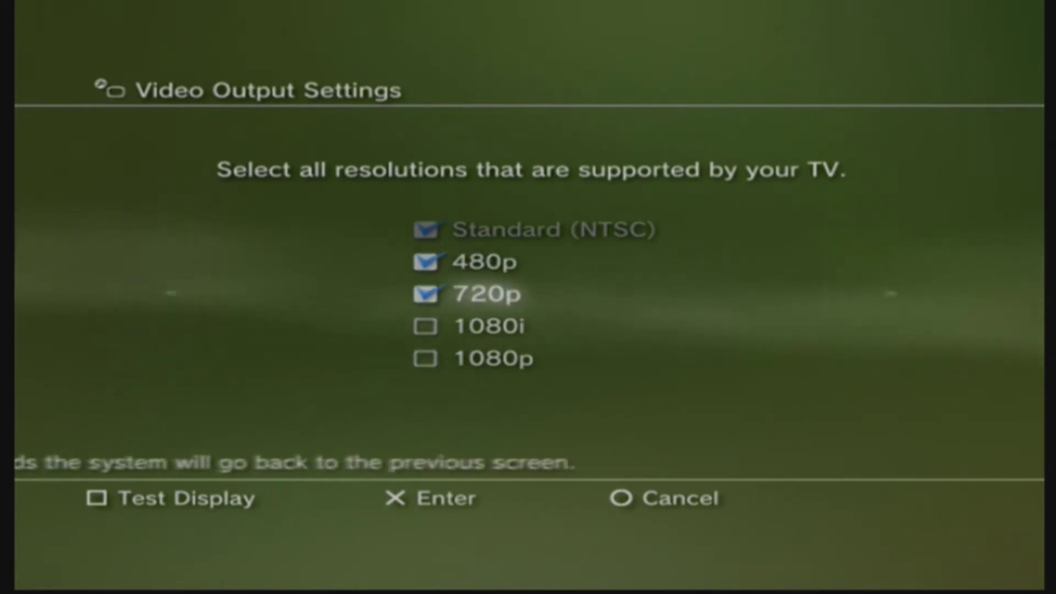
key("Down")
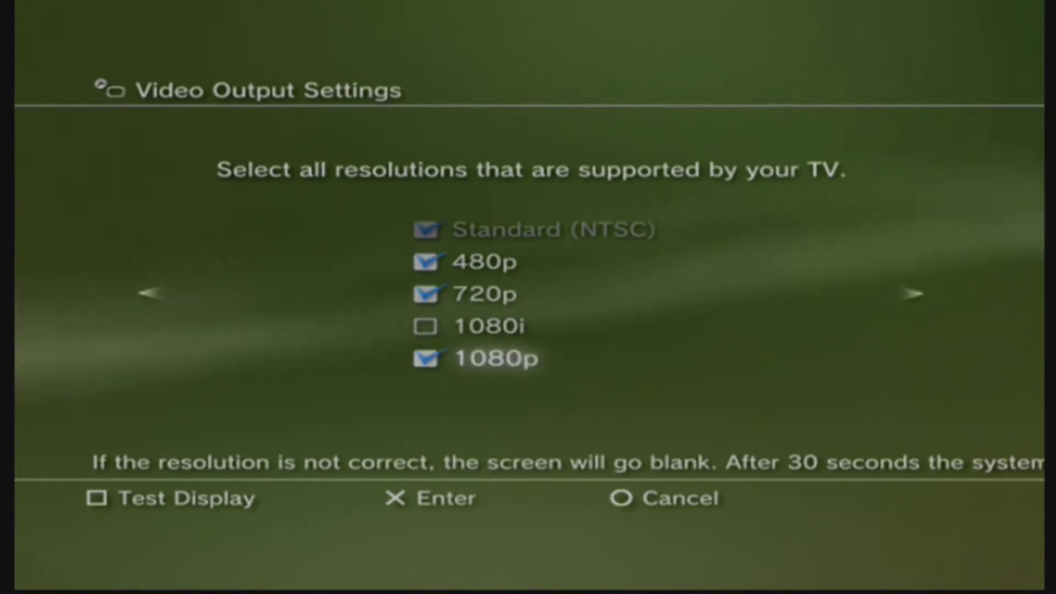
key("Return")
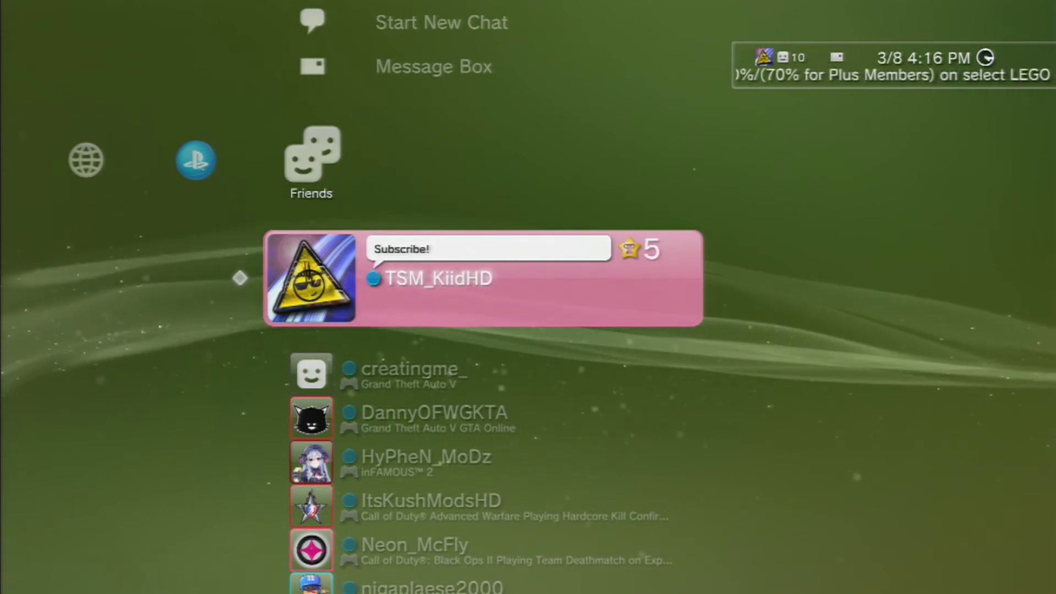
Set the profile's online status to Not Available.
key("Menu")
key("Right")
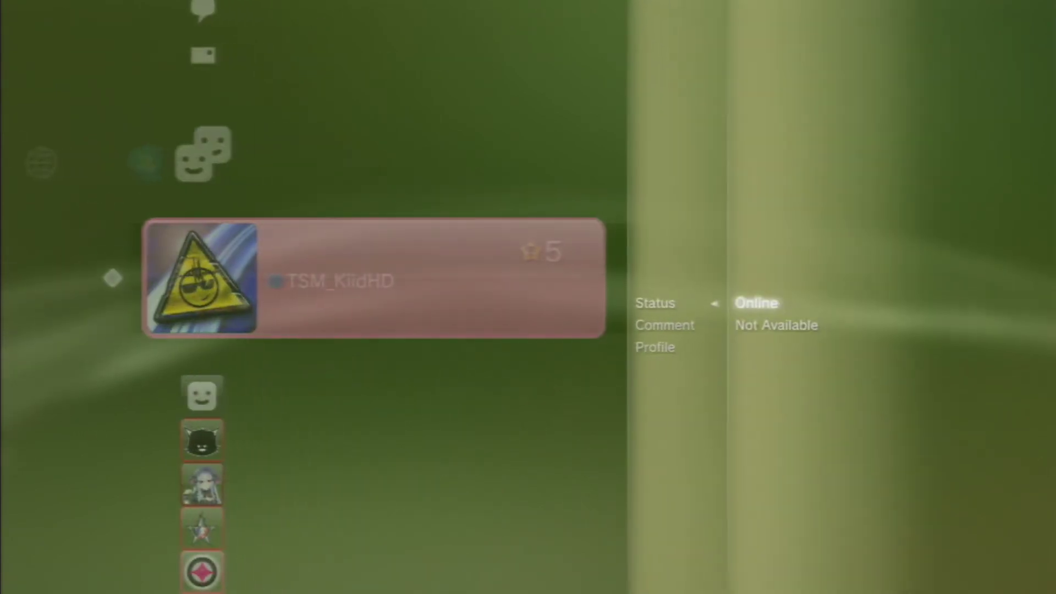
key("Return")
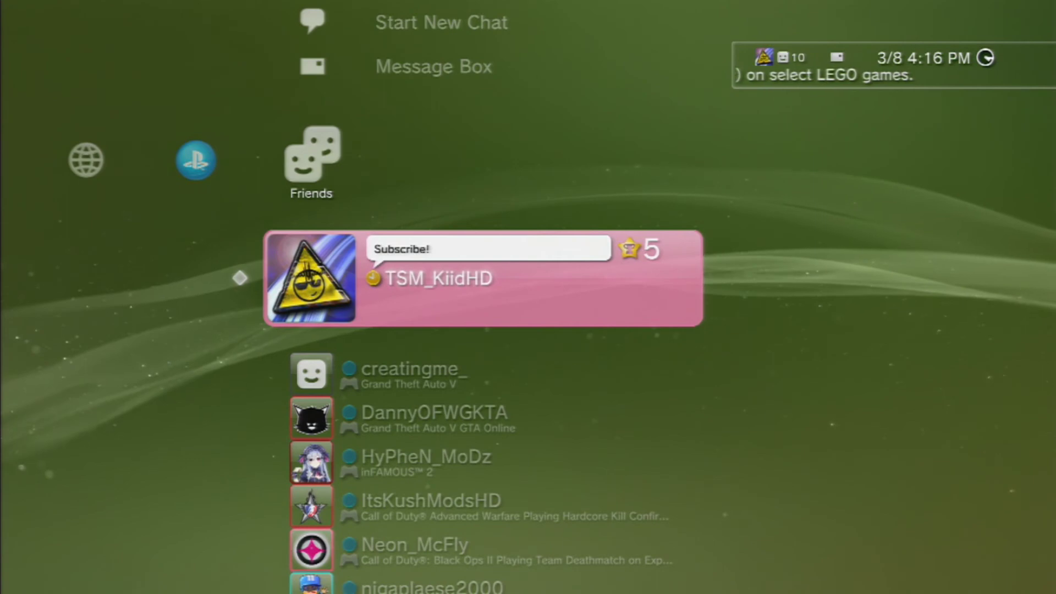
Return to the Display Settings and check the current video output resolution.
key("Left")
key("Left")
key("Left")
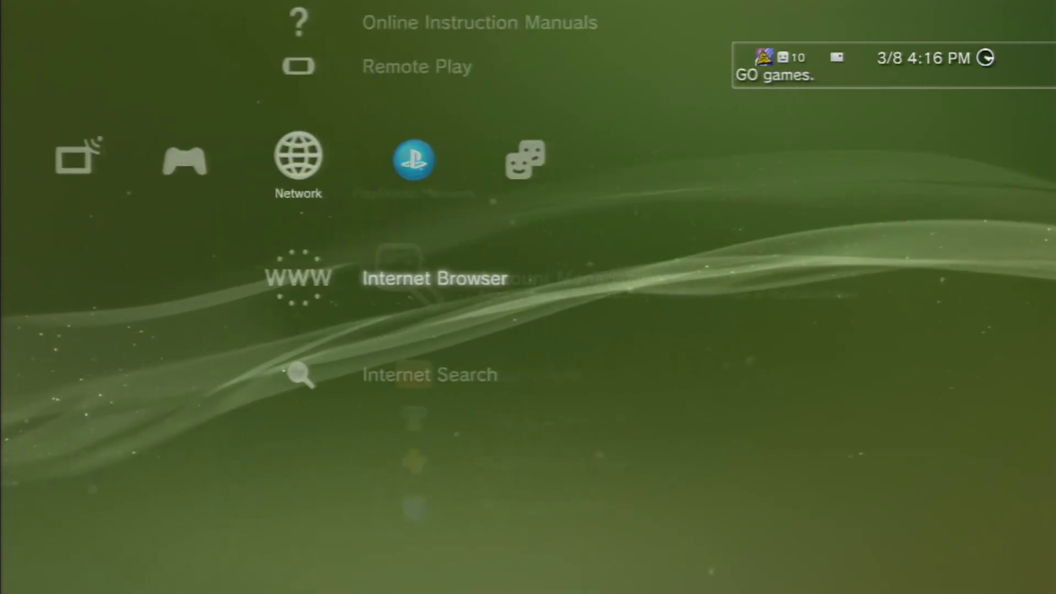
key("Left")
key("Left")
key("Left")
key("Left")
key("Left")
key("Left")
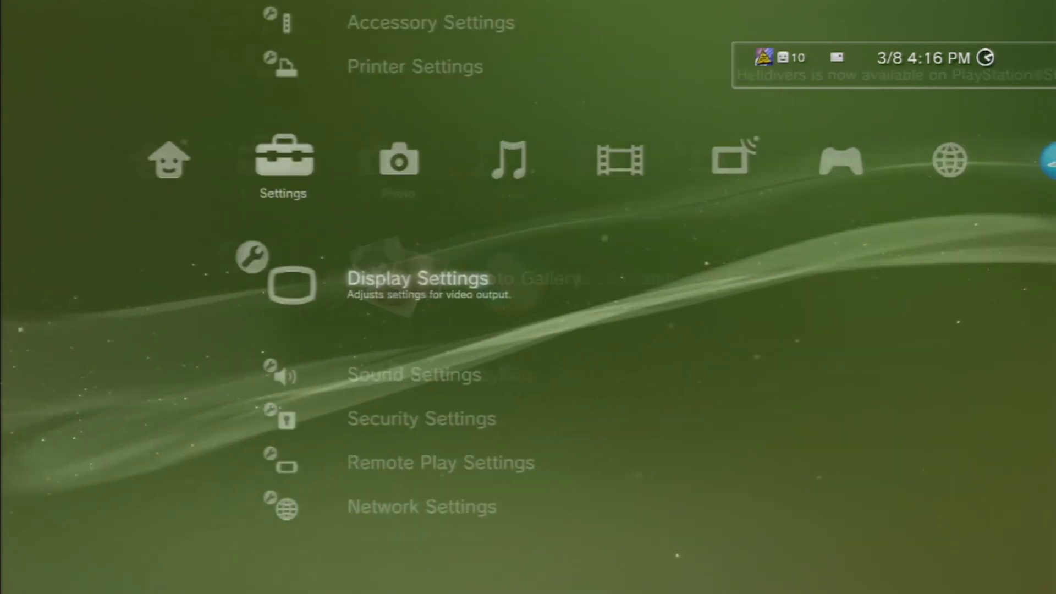
key("Right")
key("Return")
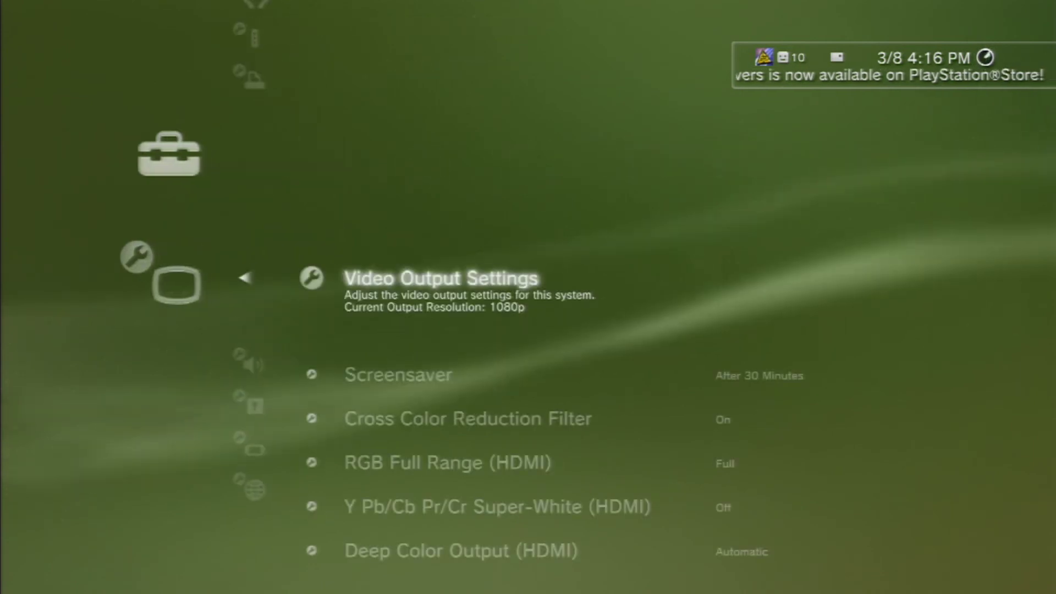
Review the connector type and supported resolutions in Video Output Settings, and exit without saving.
key("Return")
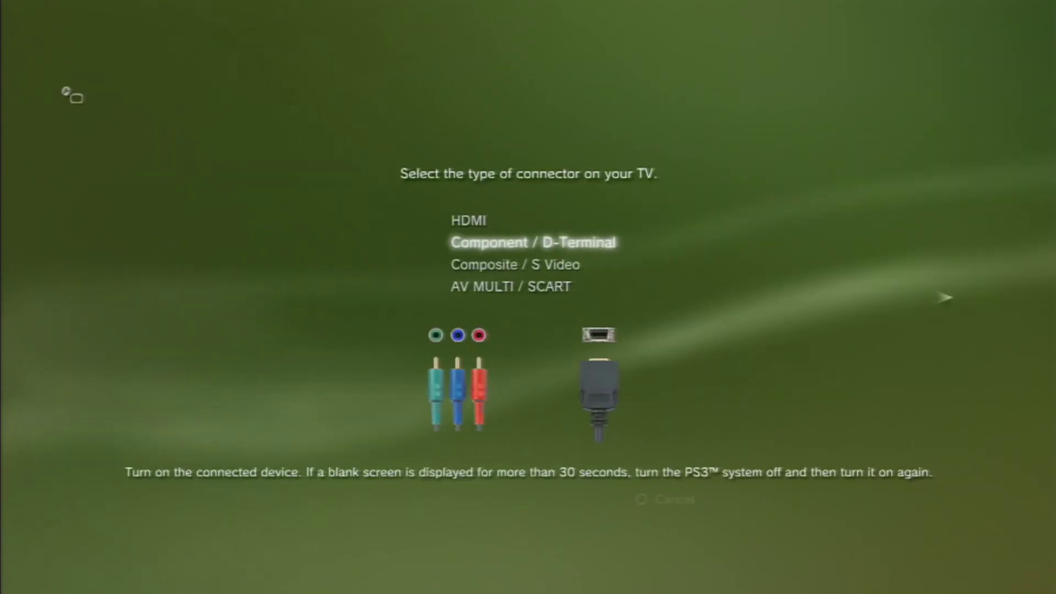
key("Return")
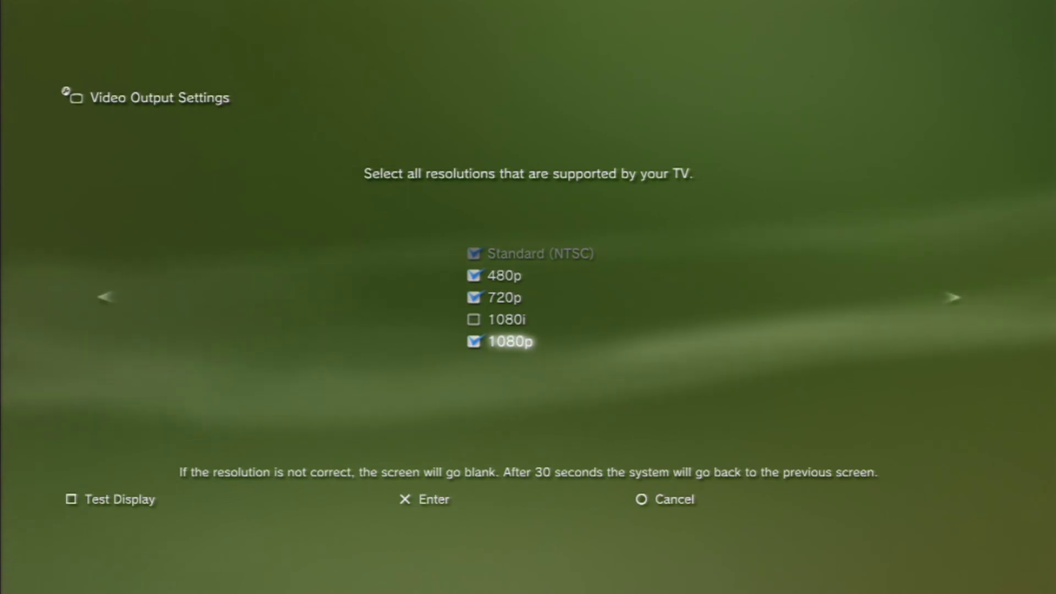
key("Escape")
key("Escape")
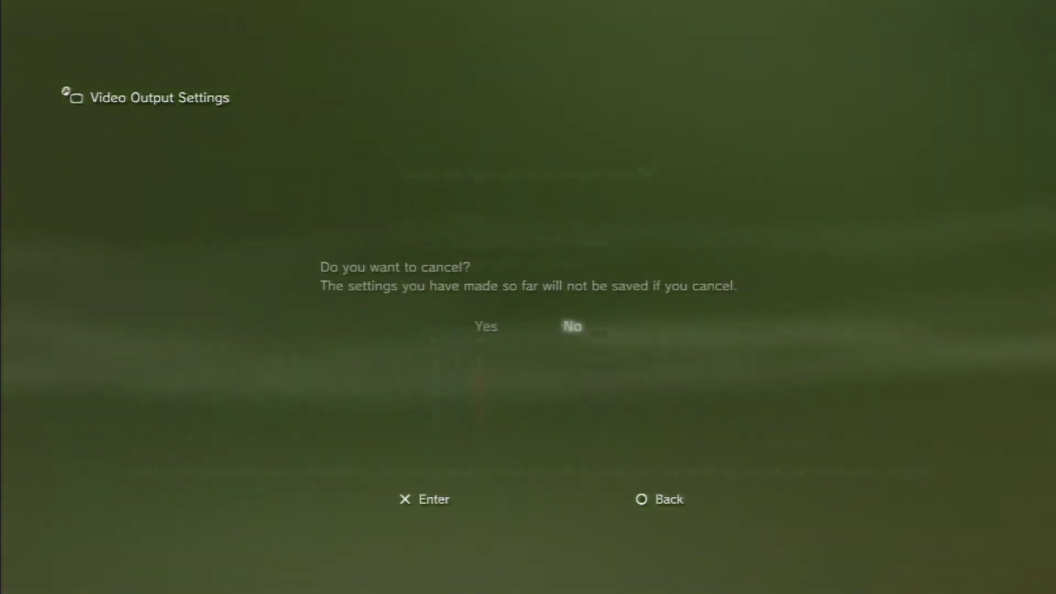
key("Return")
key("Escape")
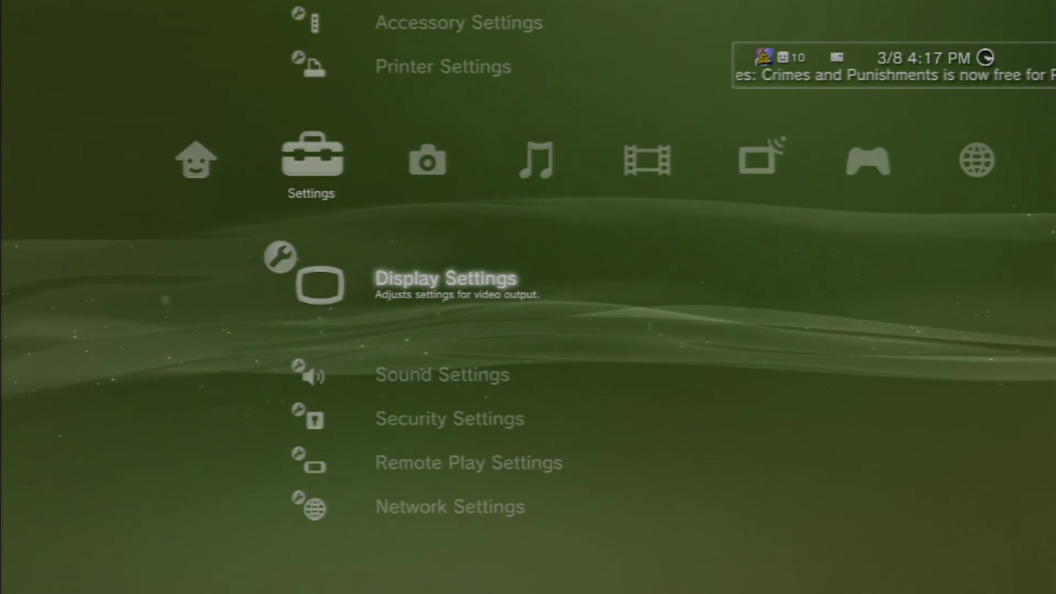